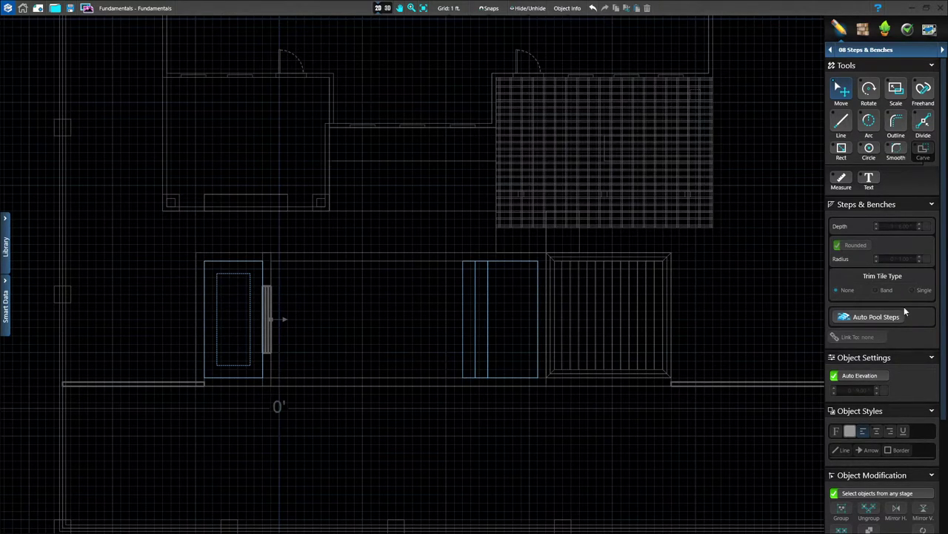
Step: Switch the design stage from 08 Steps & Benches to 11 Materials
{"action": "left_click", "coordinate": [892, 52]}
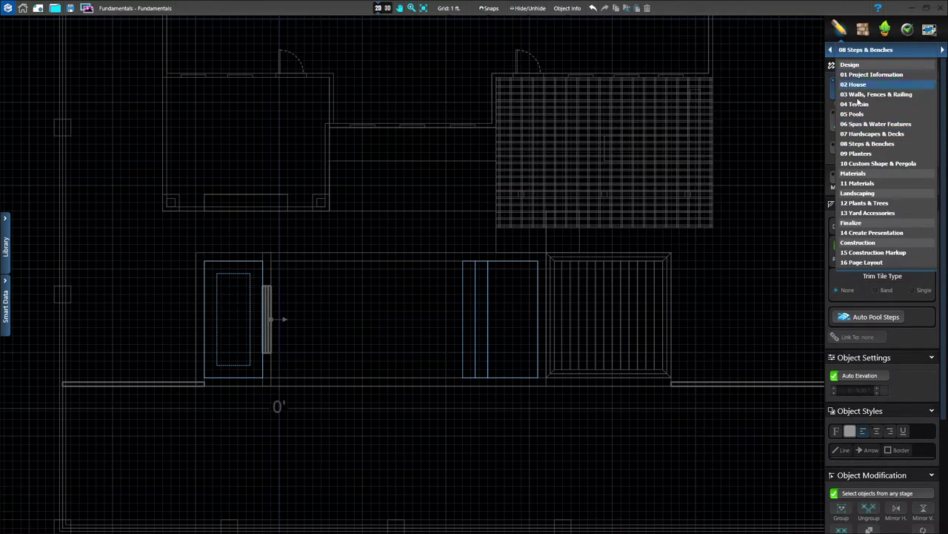
{"action": "left_click", "coordinate": [860, 183]}
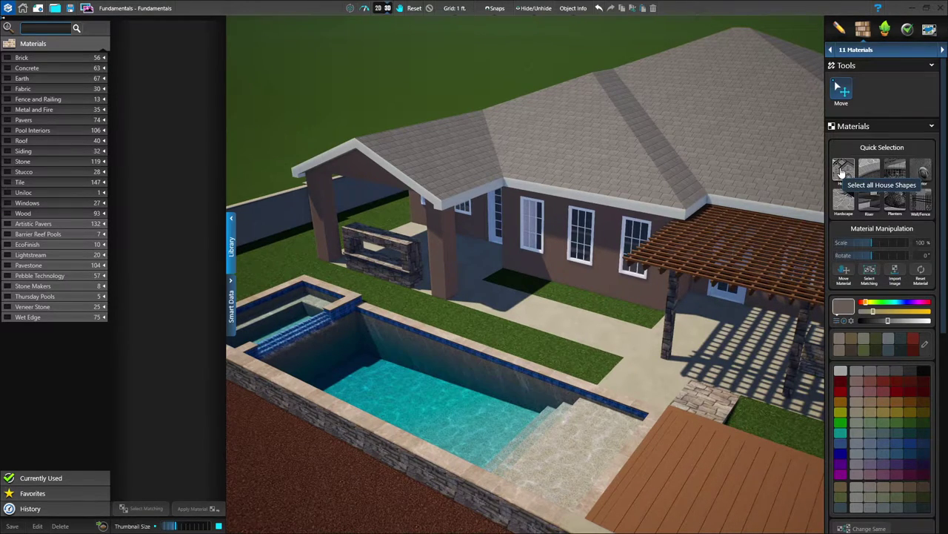
Step: Select all house shapes with the House quick selection, then pick the exterior house wall
{"action": "left_click", "coordinate": [842, 170]}
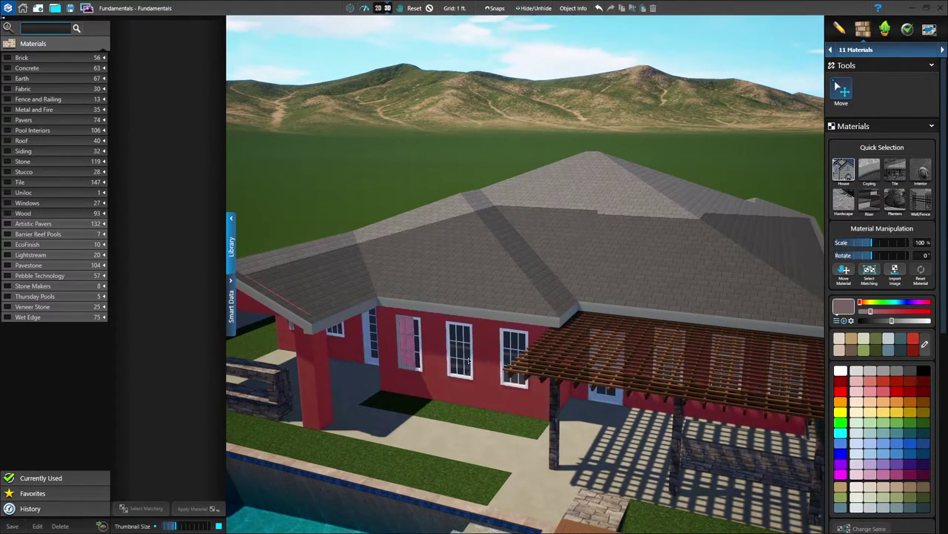
{"action": "left_click", "coordinate": [434, 386]}
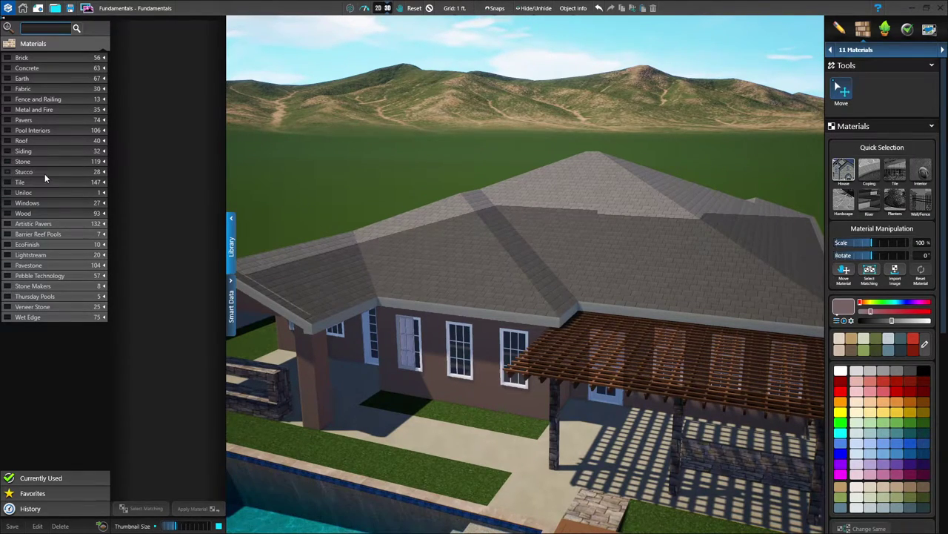
Step: Give the walls Smooth stucco, comparing Pine, Gold, Apricot, Dark Tan and Gray before settling on Light Tan
{"action": "left_click", "coordinate": [105, 172]}
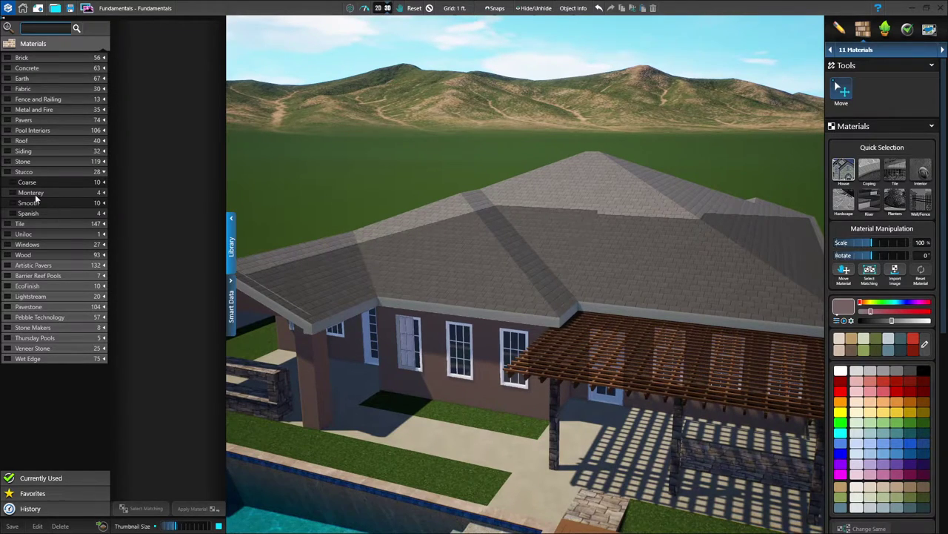
{"action": "left_click", "coordinate": [13, 203]}
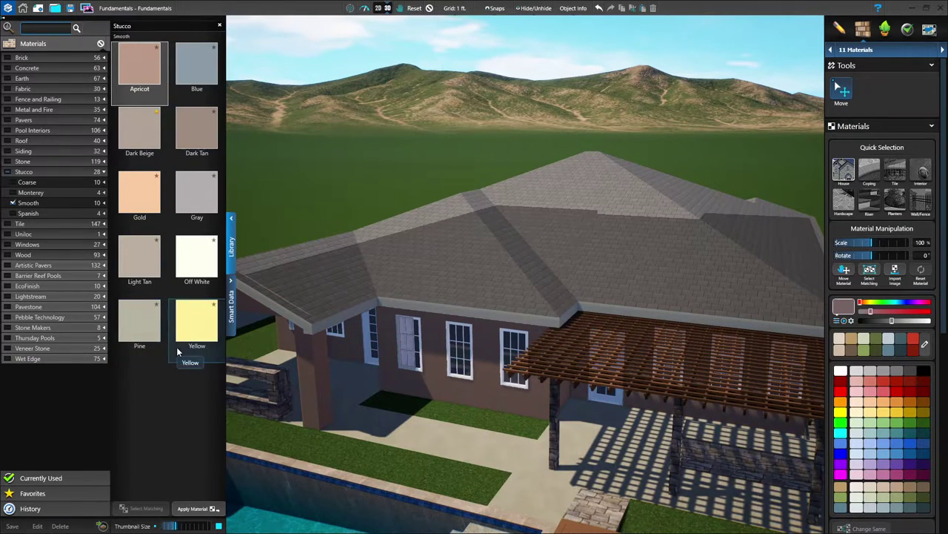
{"action": "left_click", "coordinate": [146, 334]}
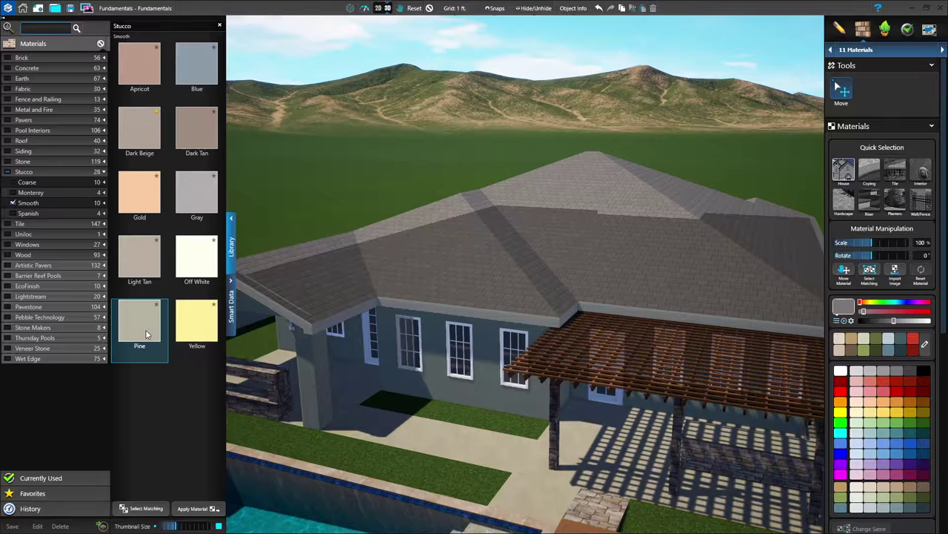
{"action": "left_click", "coordinate": [141, 263]}
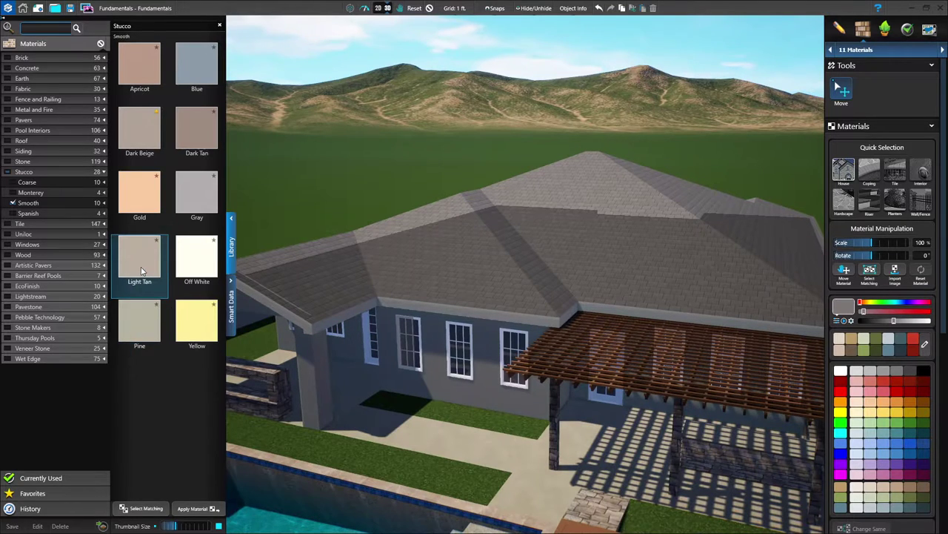
{"action": "left_click", "coordinate": [138, 203]}
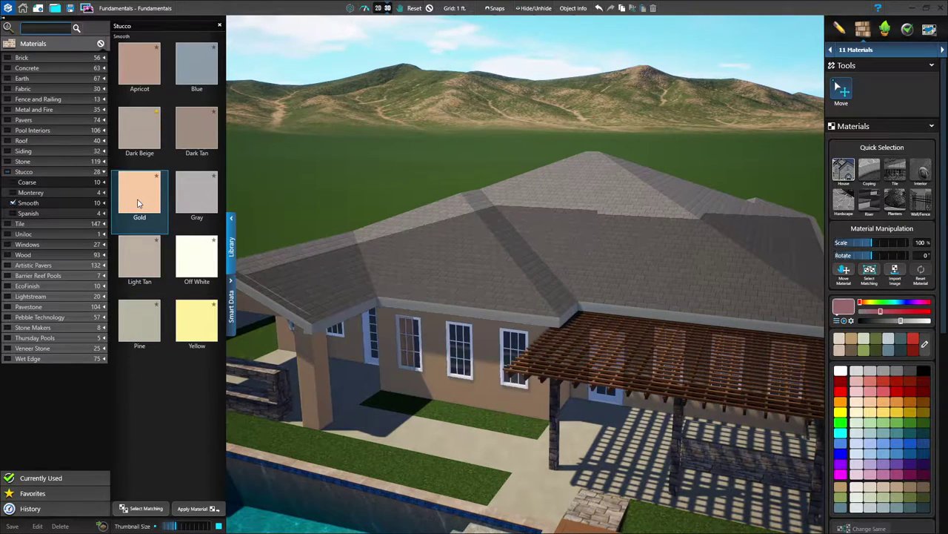
{"action": "left_click", "coordinate": [146, 128]}
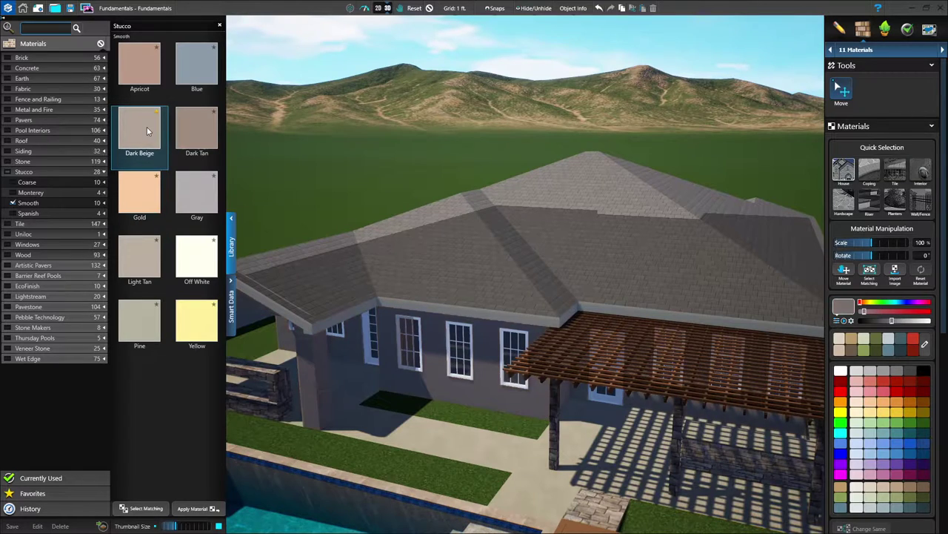
{"action": "left_click", "coordinate": [143, 80]}
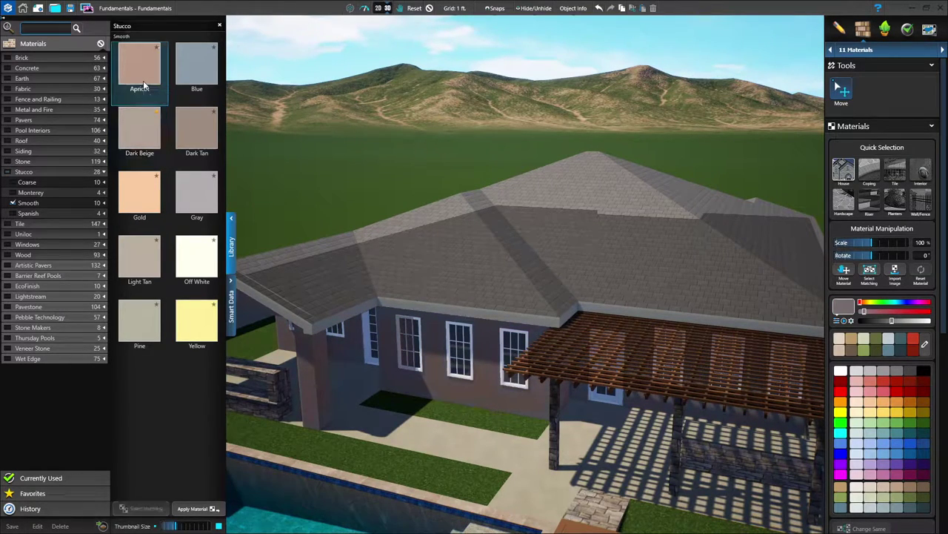
{"action": "left_click", "coordinate": [191, 129]}
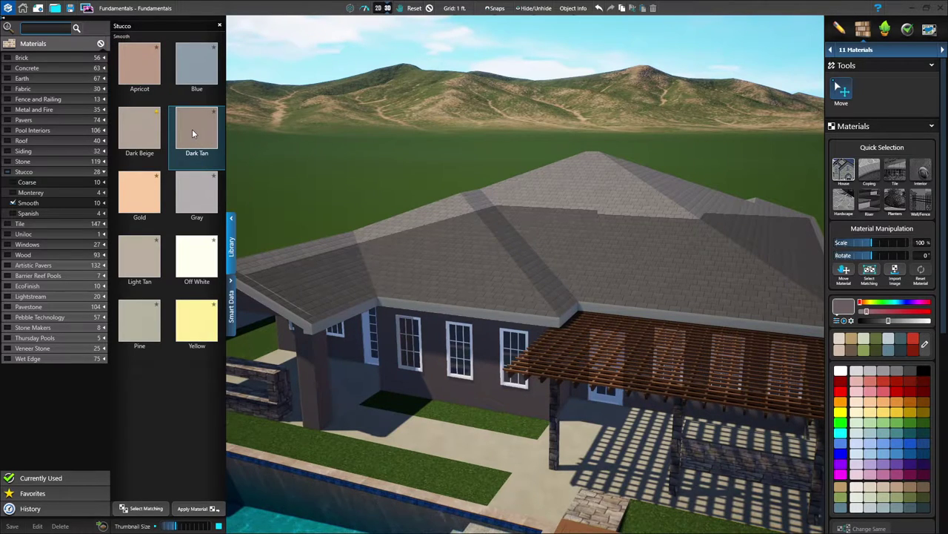
{"action": "left_click", "coordinate": [192, 189]}
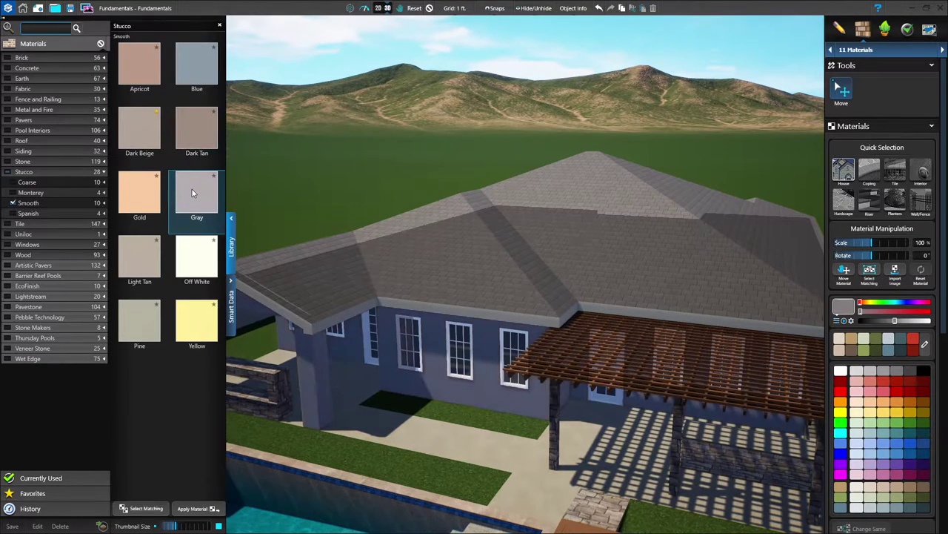
{"action": "left_click", "coordinate": [126, 262]}
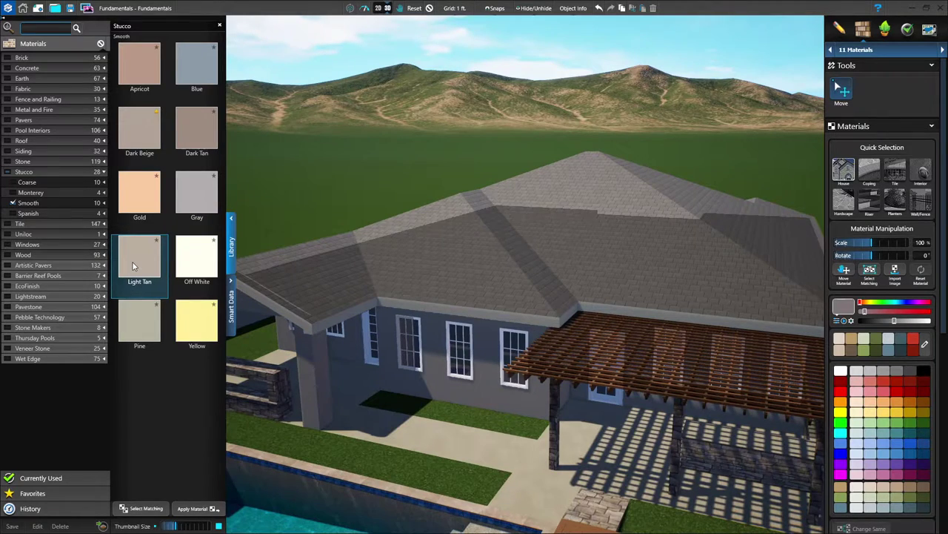
{"action": "left_click", "coordinate": [12, 204]}
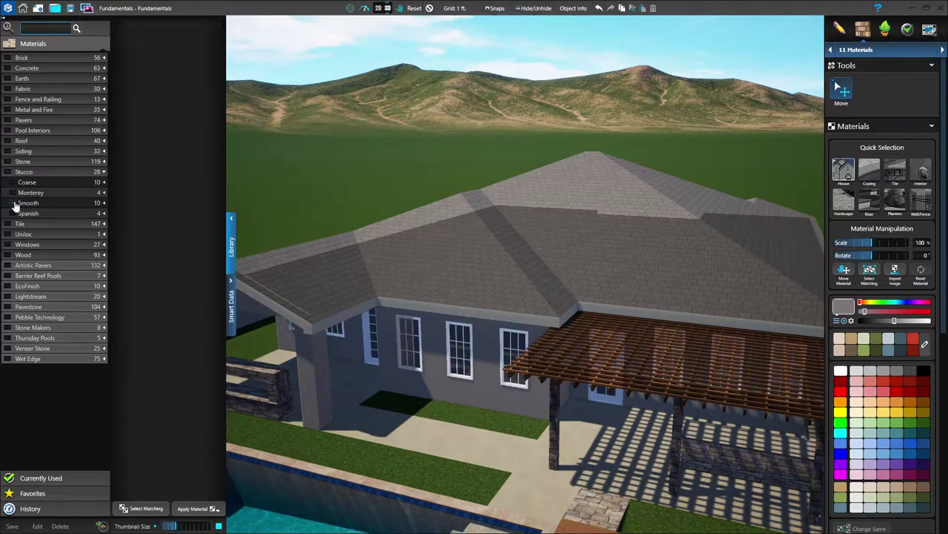
Step: Collapse the Stucco category and select every hardscape surface with the Hardscape quick selection
{"action": "left_click", "coordinate": [103, 172]}
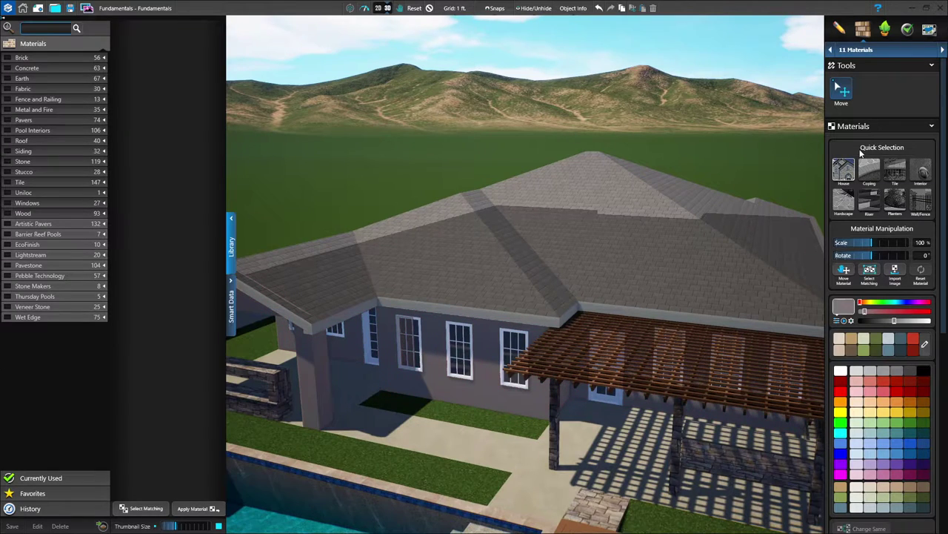
{"action": "left_click", "coordinate": [843, 202]}
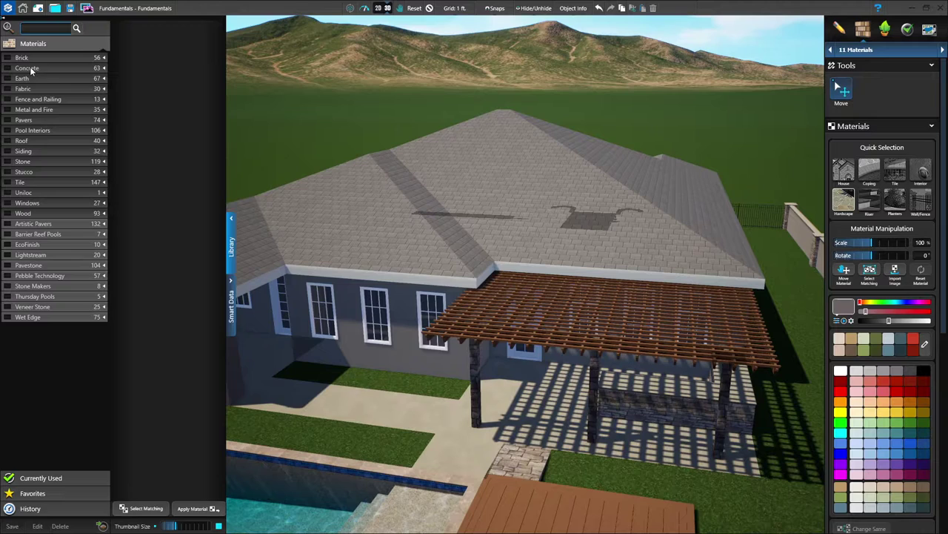
Step: Finish the patio in Brushed concrete, trying Tan, Brown and Light Gray before choosing Cream
{"action": "left_click", "coordinate": [104, 69]}
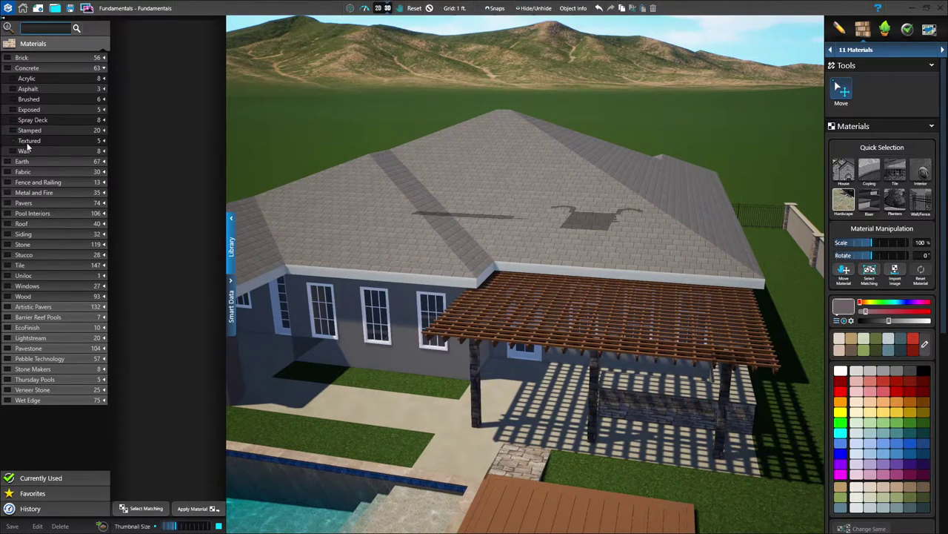
{"action": "left_click", "coordinate": [13, 99]}
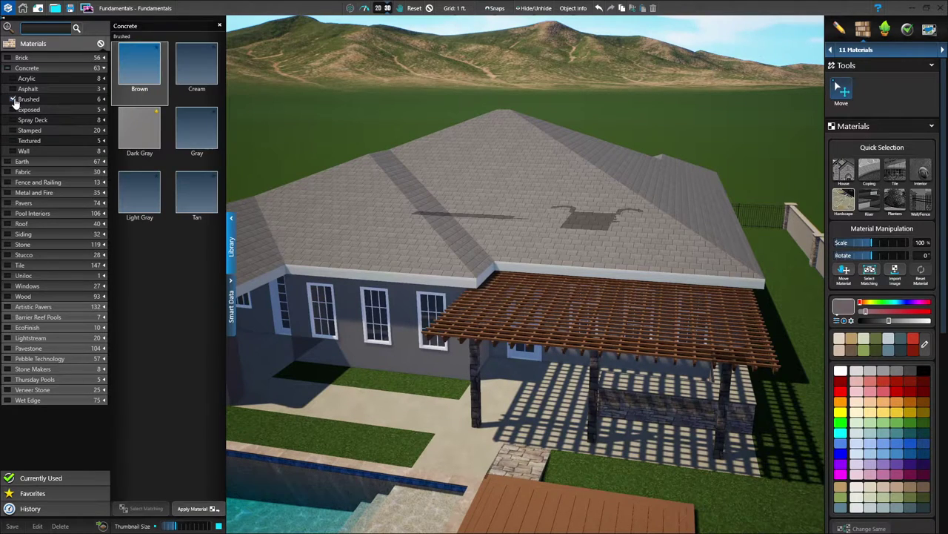
{"action": "left_click", "coordinate": [196, 76]}
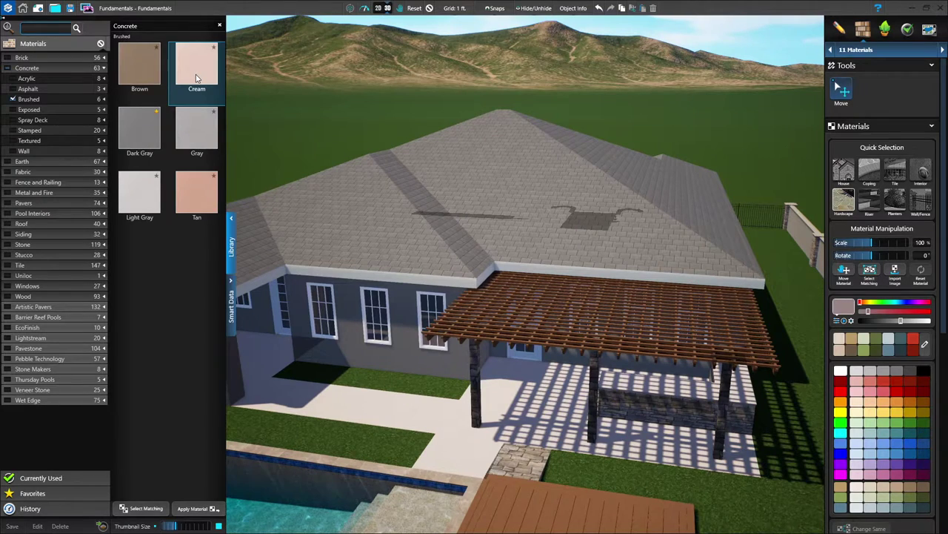
{"action": "left_click", "coordinate": [189, 194]}
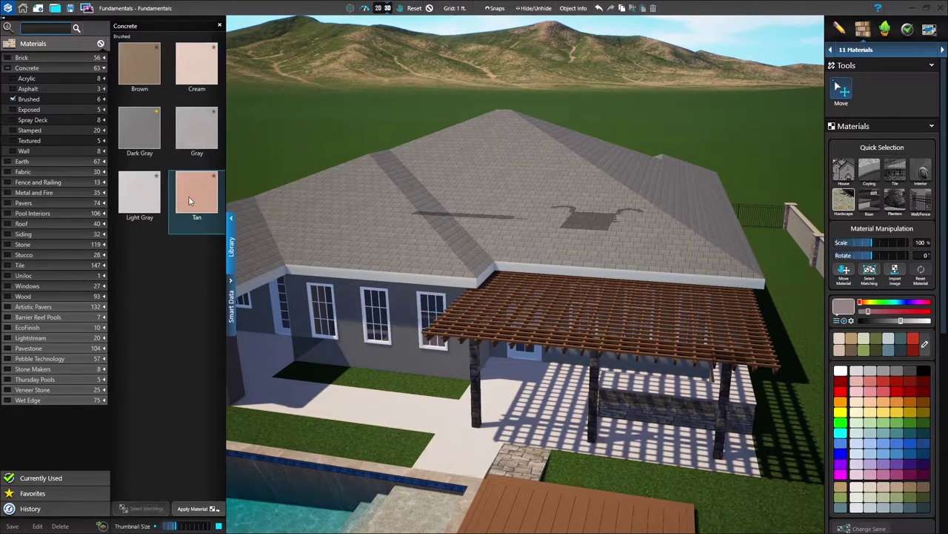
{"action": "left_click", "coordinate": [141, 62]}
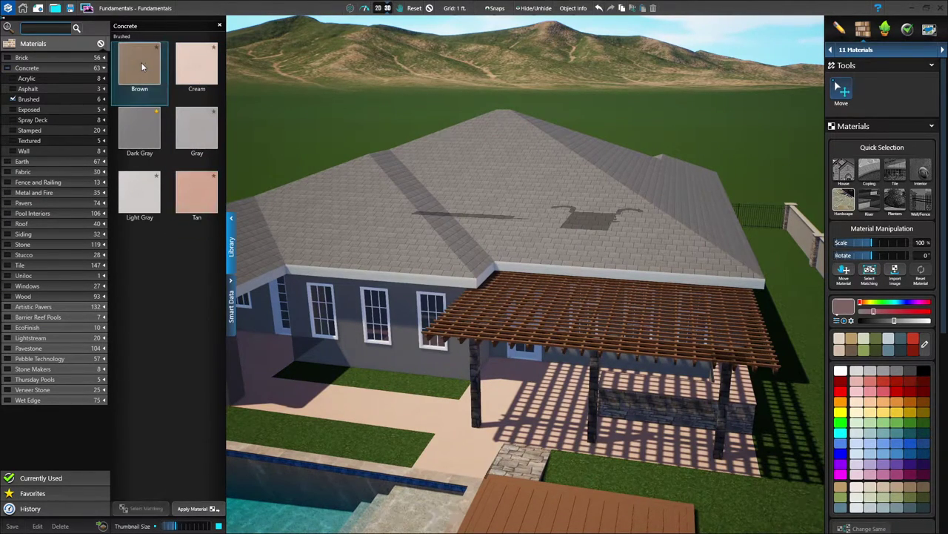
{"action": "left_click", "coordinate": [134, 194]}
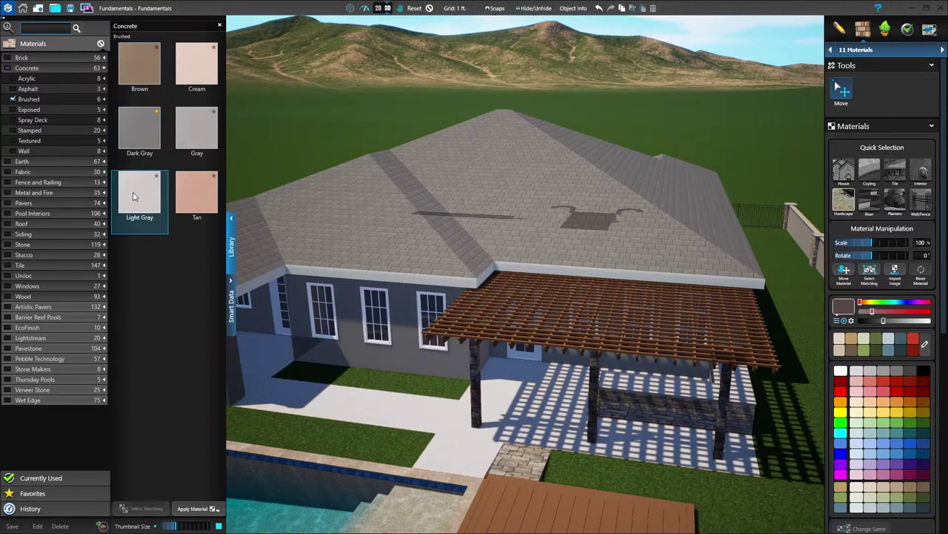
{"action": "left_click", "coordinate": [194, 74]}
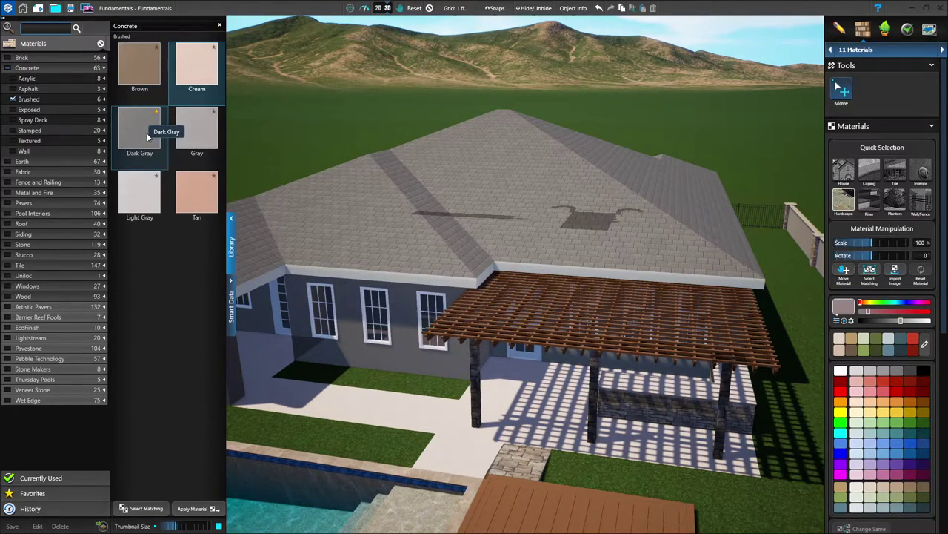
Step: Add Cream concrete to Favorites and collapse the Brushed and Concrete lists
{"action": "left_click", "coordinate": [214, 50]}
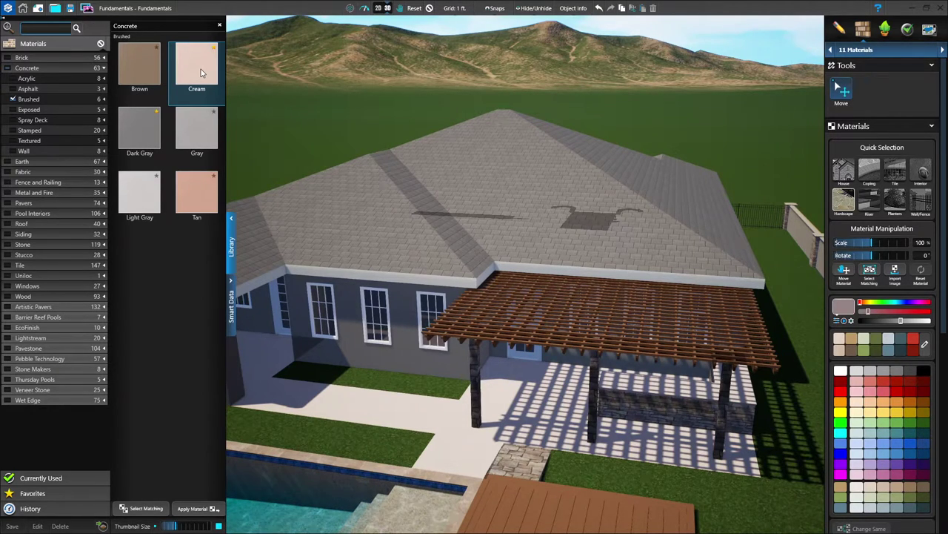
{"action": "left_click", "coordinate": [13, 101]}
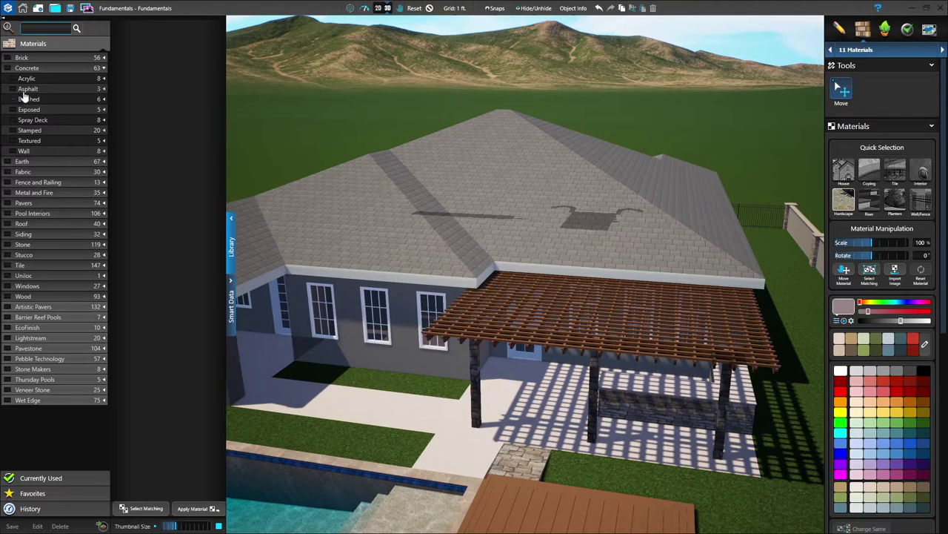
{"action": "left_click", "coordinate": [104, 68]}
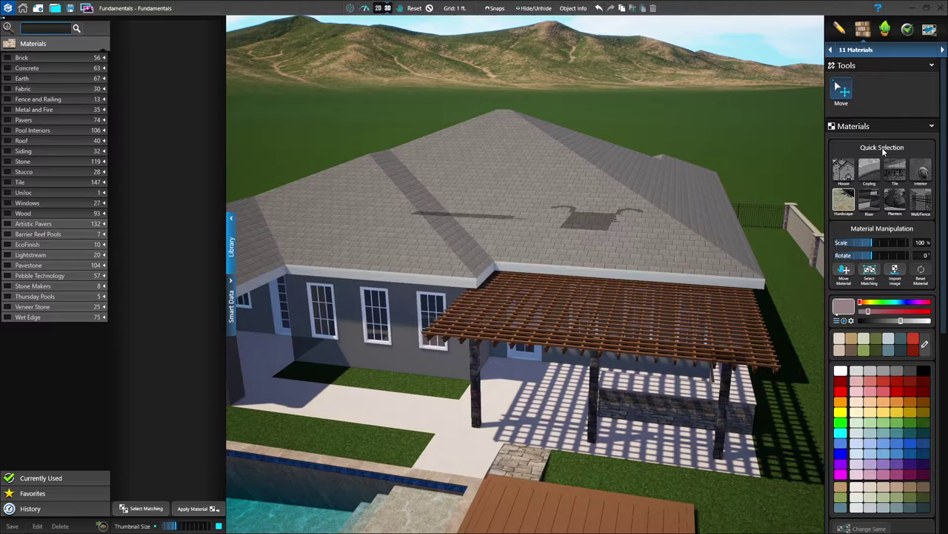
Step: Bring the curved entry riser walls into view and select them
{"action": "left_click", "coordinate": [869, 211]}
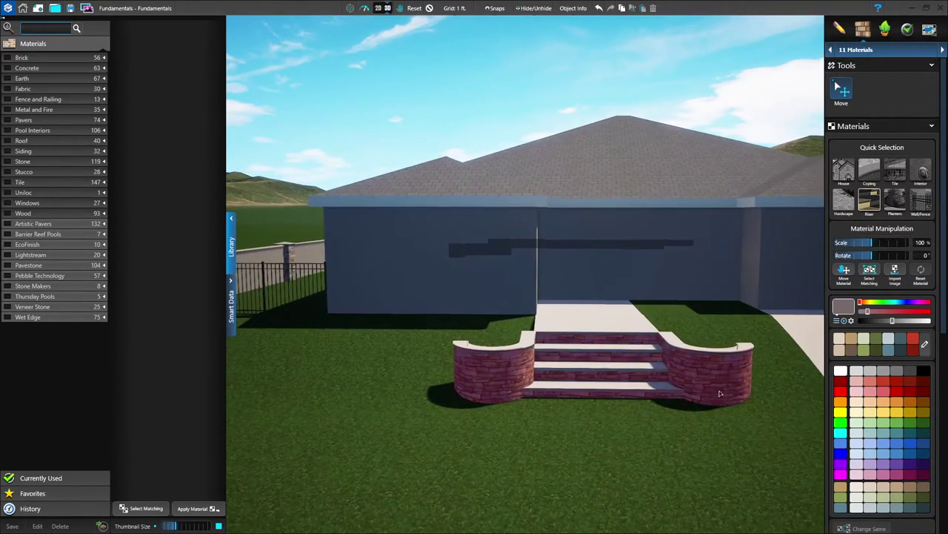
{"action": "left_click", "coordinate": [718, 382]}
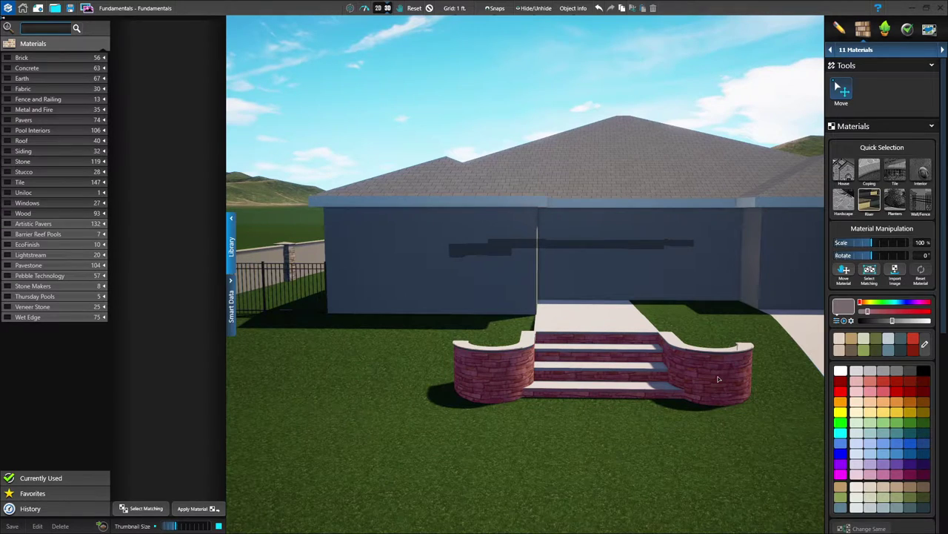
{"action": "left_click", "coordinate": [718, 380]}
{"action": "left_click", "coordinate": [718, 379]}
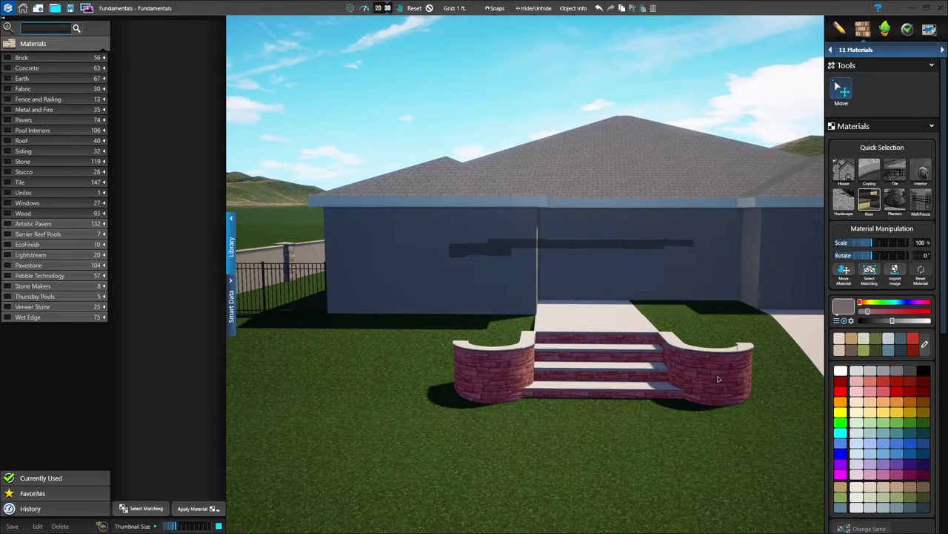
{"action": "left_click", "coordinate": [718, 379]}
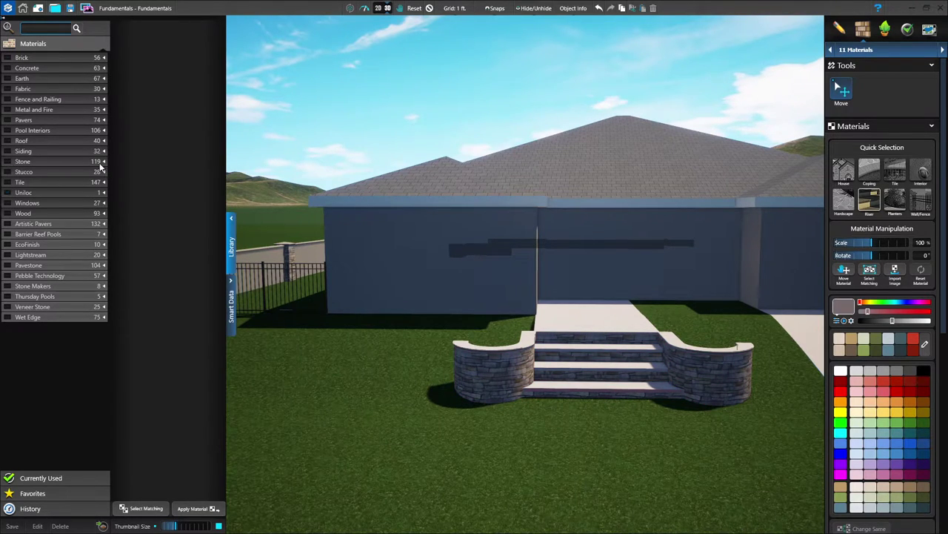
Step: Apply Stacked stone to the entry walls and risers, trying Coast Ledge before Ledge Stone
{"action": "left_click", "coordinate": [104, 161]}
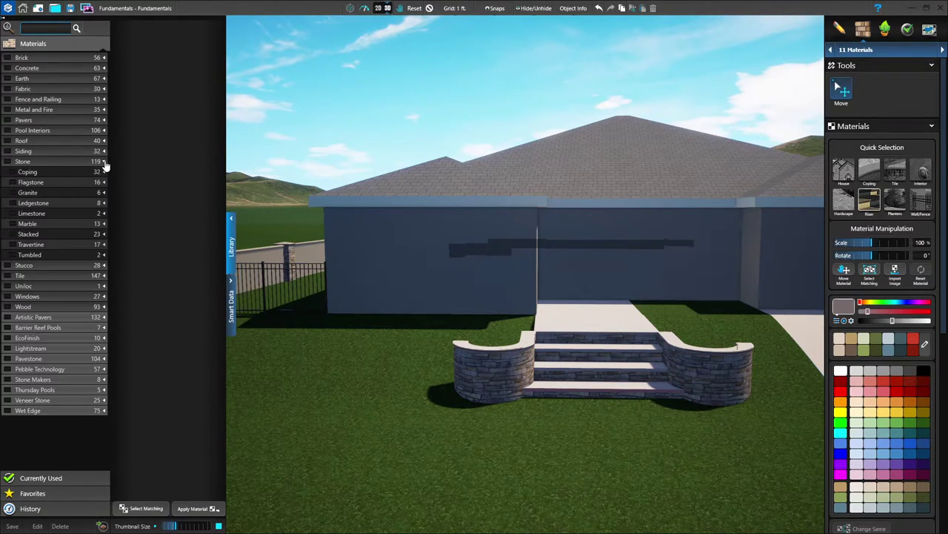
{"action": "left_click", "coordinate": [12, 234]}
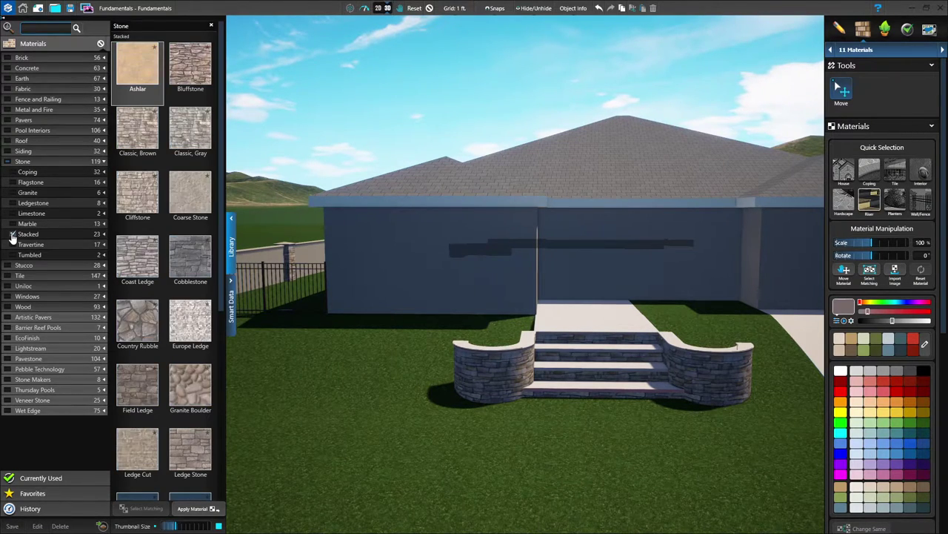
{"action": "left_click", "coordinate": [145, 273]}
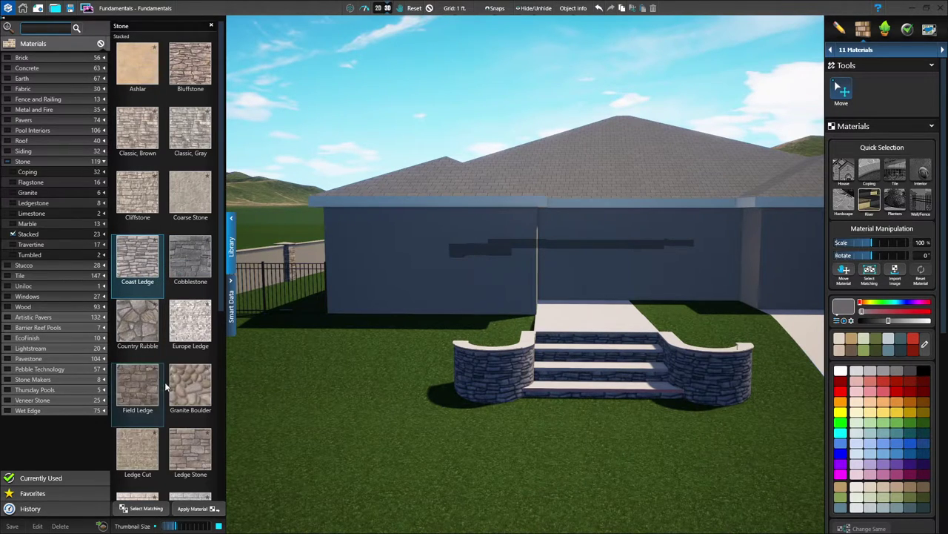
{"action": "scroll", "coordinate": [171, 356], "scroll_direction": "down", "scroll_amount": 1}
{"action": "left_click", "coordinate": [196, 393]}
{"action": "scroll", "coordinate": [195, 389], "scroll_direction": "down", "scroll_amount": 2}
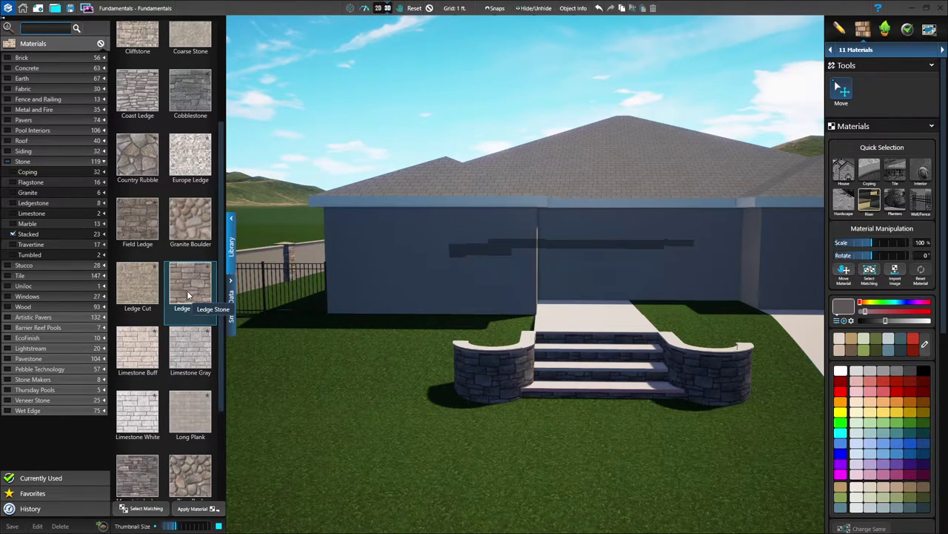
{"action": "left_click", "coordinate": [503, 369]}
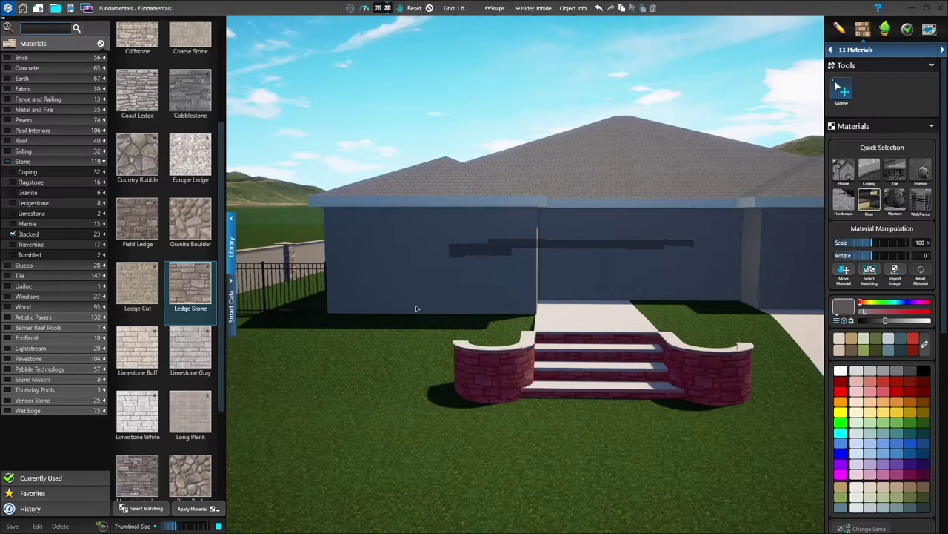
Step: Orbit around to the pergola and outdoor kitchen, then clear the selection
{"action": "left_click_drag", "start_coordinate": [395, 309], "coordinate": [511, 341]}
{"action": "scroll", "coordinate": [510, 340], "scroll_direction": "up", "scroll_amount": 3}
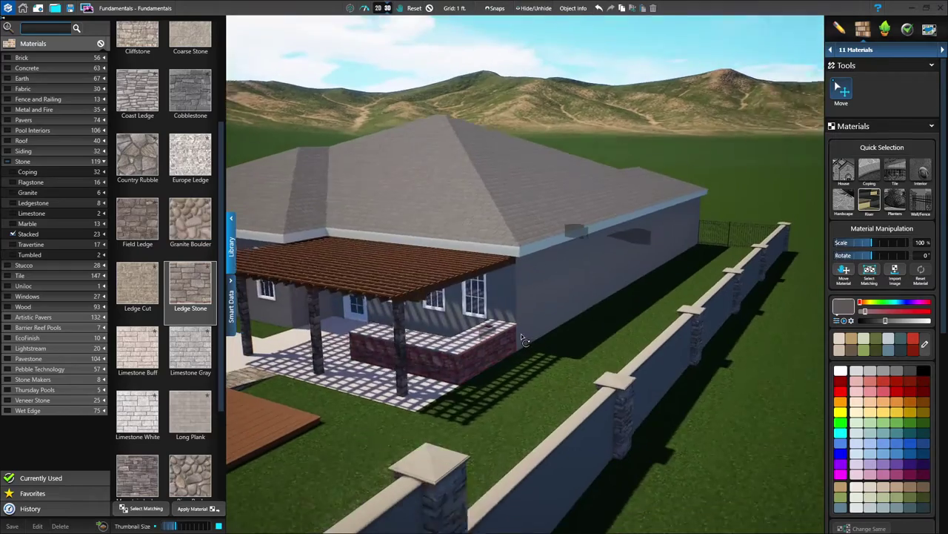
{"action": "scroll", "coordinate": [499, 336], "scroll_direction": "up", "scroll_amount": 2}
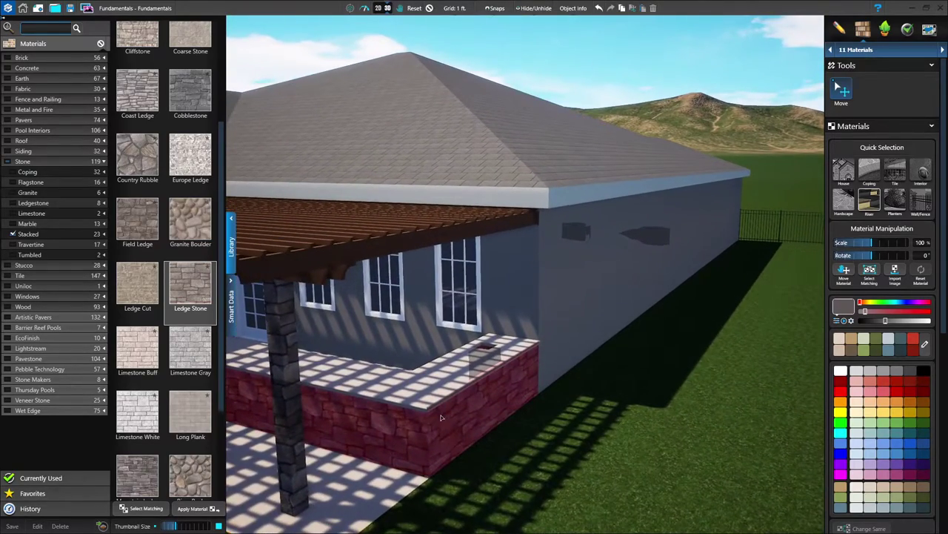
{"action": "left_click_drag", "start_coordinate": [446, 420], "coordinate": [730, 343]}
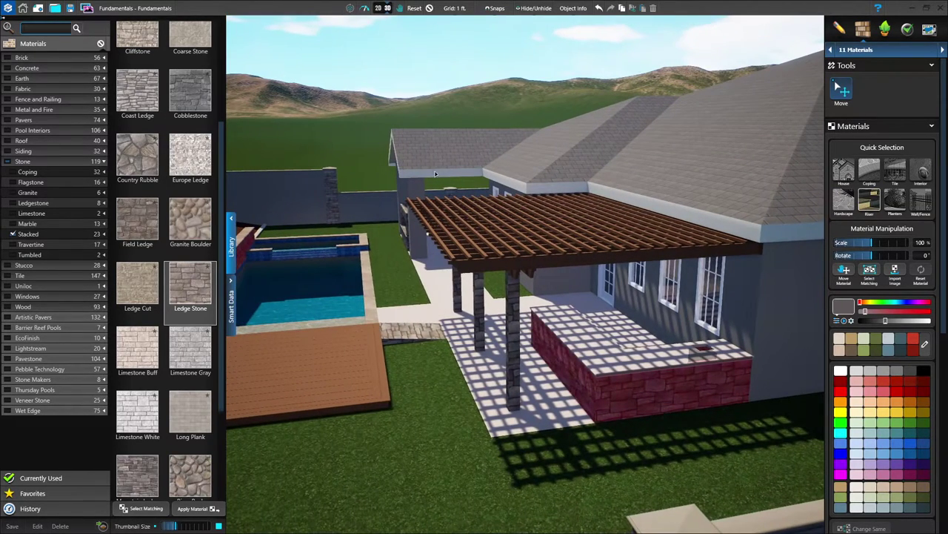
{"action": "left_click", "coordinate": [432, 36]}
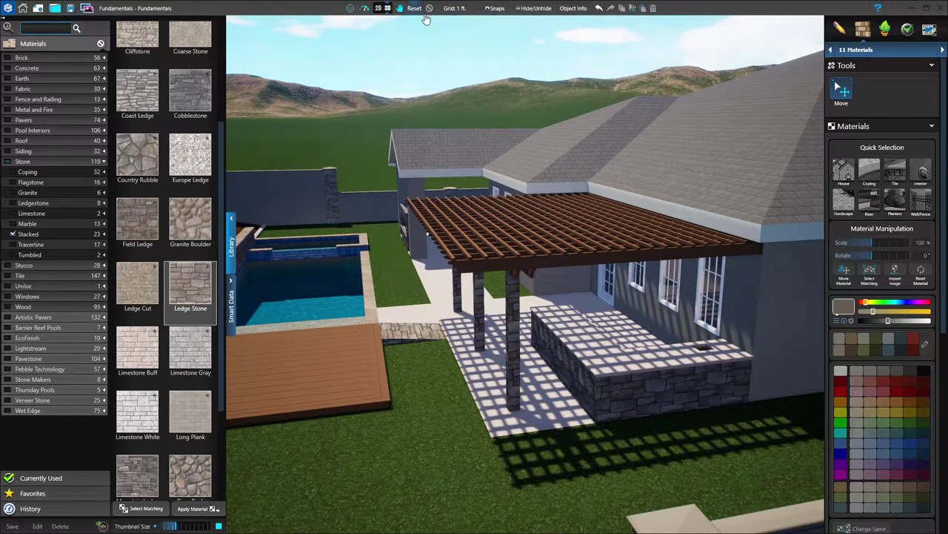
Step: Zoom in low beside the kitchen's stacked-stone wall and select the countertop
{"action": "left_click_drag", "start_coordinate": [430, 296], "coordinate": [445, 297]}
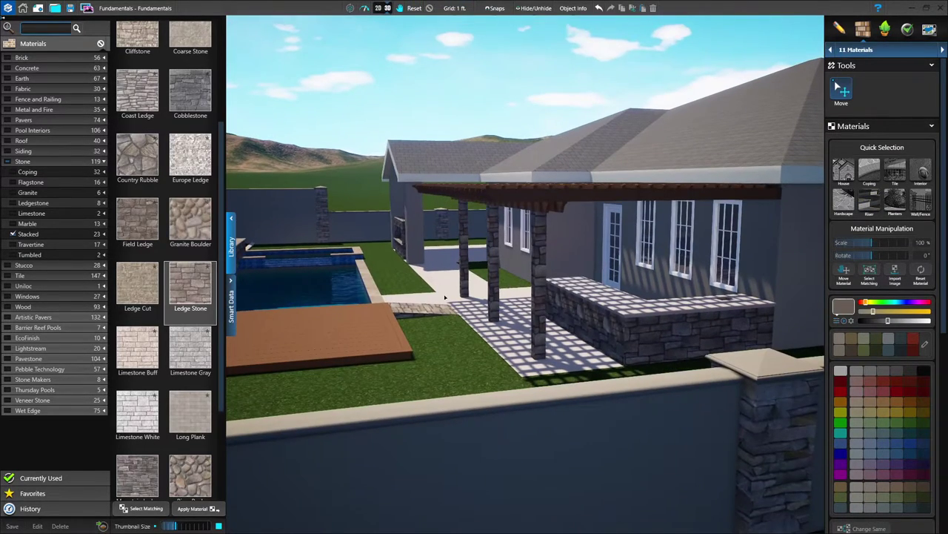
{"action": "scroll", "coordinate": [601, 368], "scroll_direction": "down", "scroll_amount": 5}
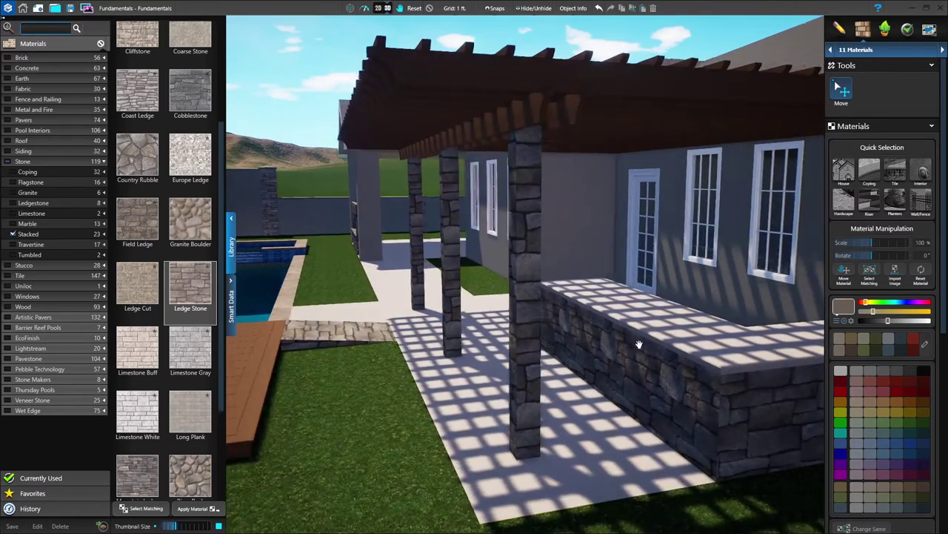
{"action": "scroll", "coordinate": [584, 412], "scroll_direction": "down", "scroll_amount": 3}
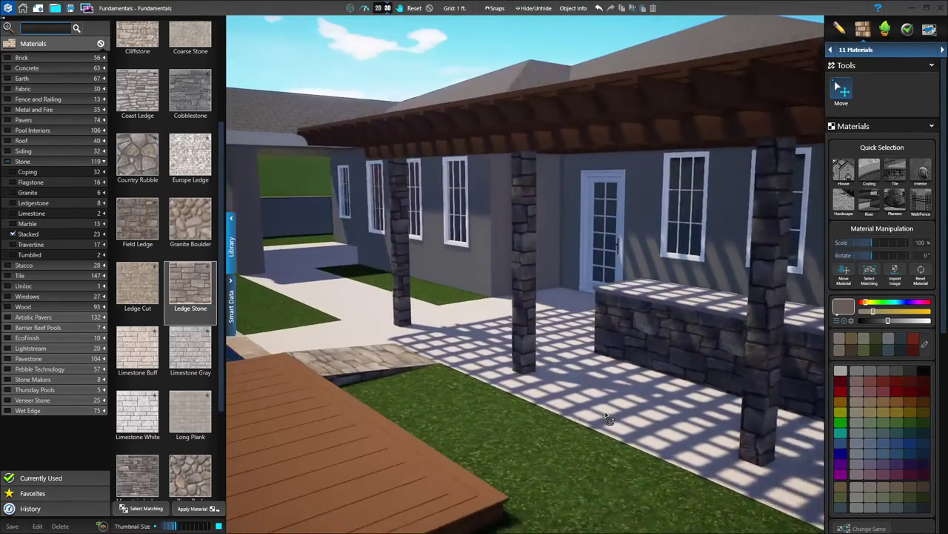
{"action": "scroll", "coordinate": [609, 419], "scroll_direction": "down", "scroll_amount": 3}
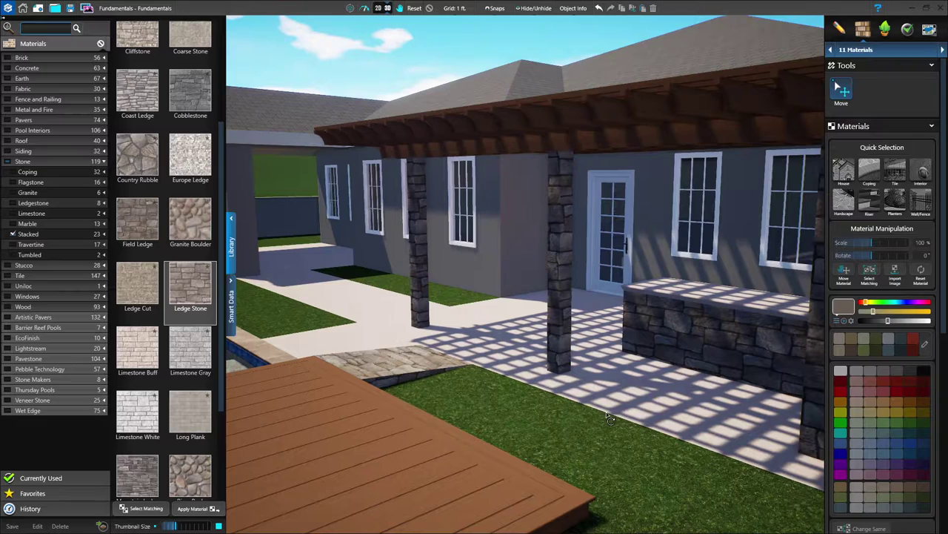
{"action": "scroll", "coordinate": [609, 419], "scroll_direction": "down", "scroll_amount": 5}
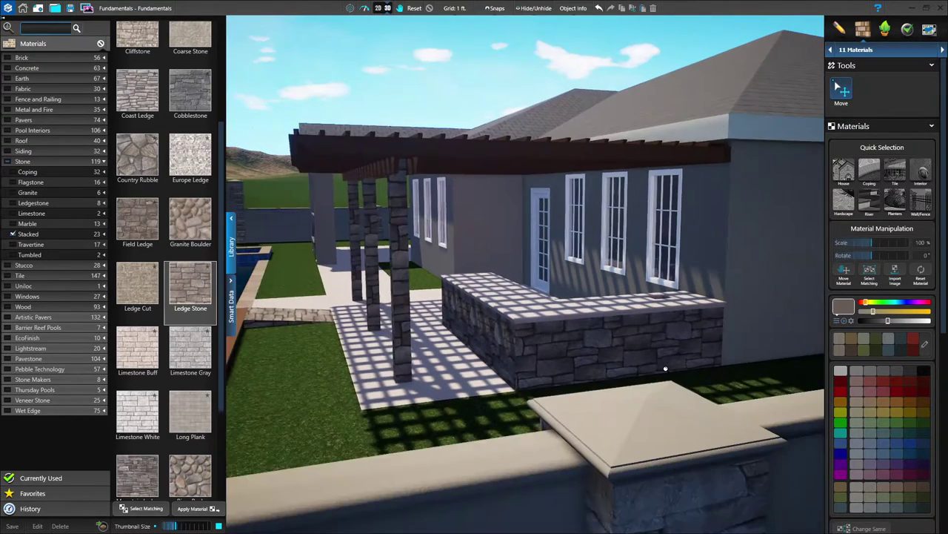
{"action": "scroll", "coordinate": [665, 371], "scroll_direction": "down", "scroll_amount": 3}
{"action": "scroll", "coordinate": [642, 394], "scroll_direction": "down", "scroll_amount": 3}
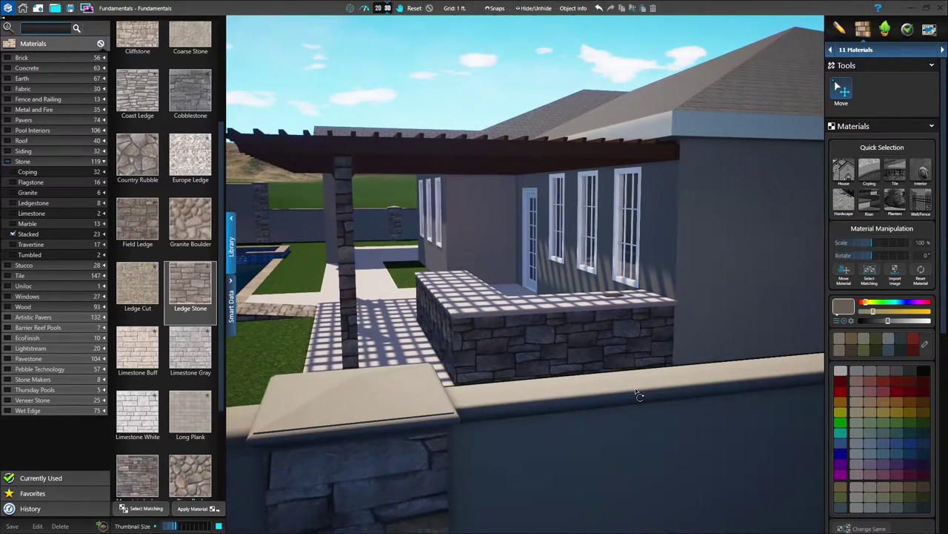
{"action": "scroll", "coordinate": [635, 386], "scroll_direction": "down", "scroll_amount": 3}
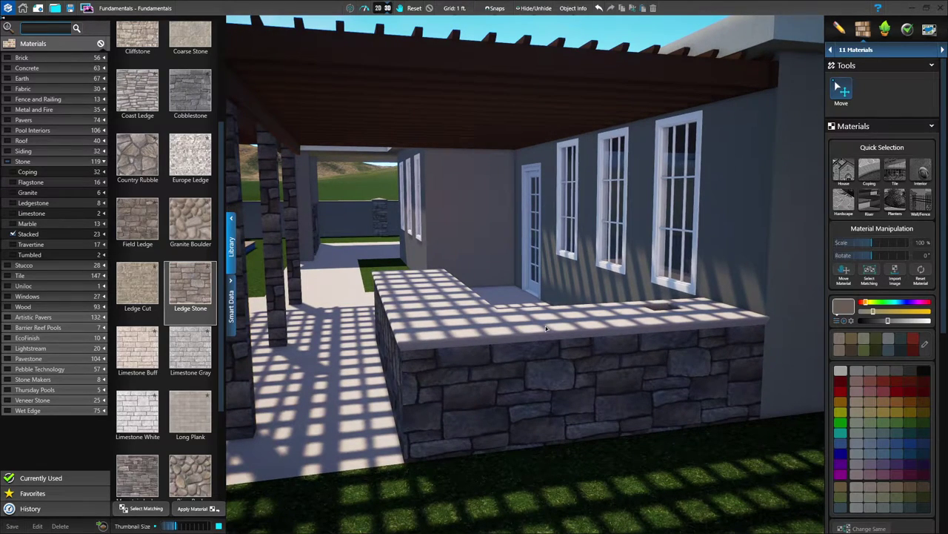
{"action": "left_click", "coordinate": [546, 325]}
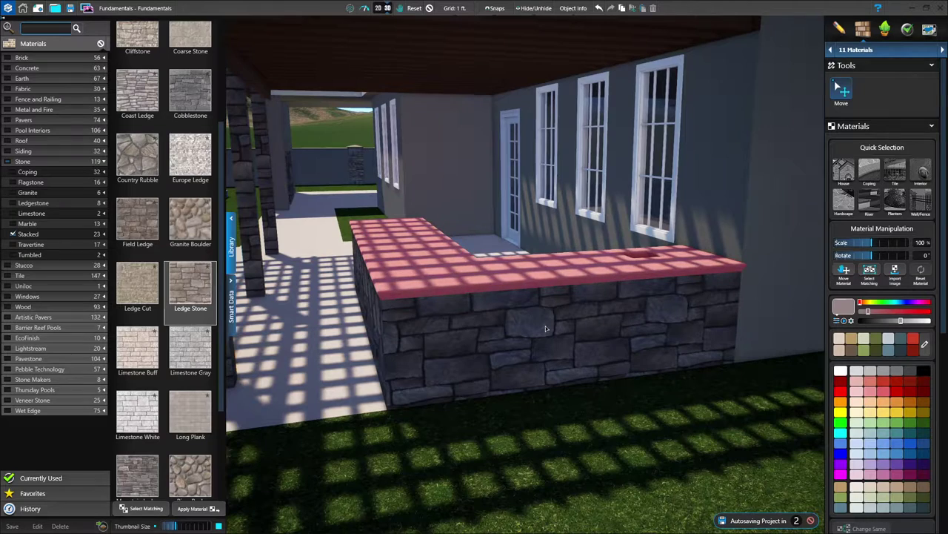
Step: Give the countertop Granite, comparing Beige Grey, Baltic Brown and Salt and Pepper before Saint Cecilia
{"action": "left_click", "coordinate": [9, 234]}
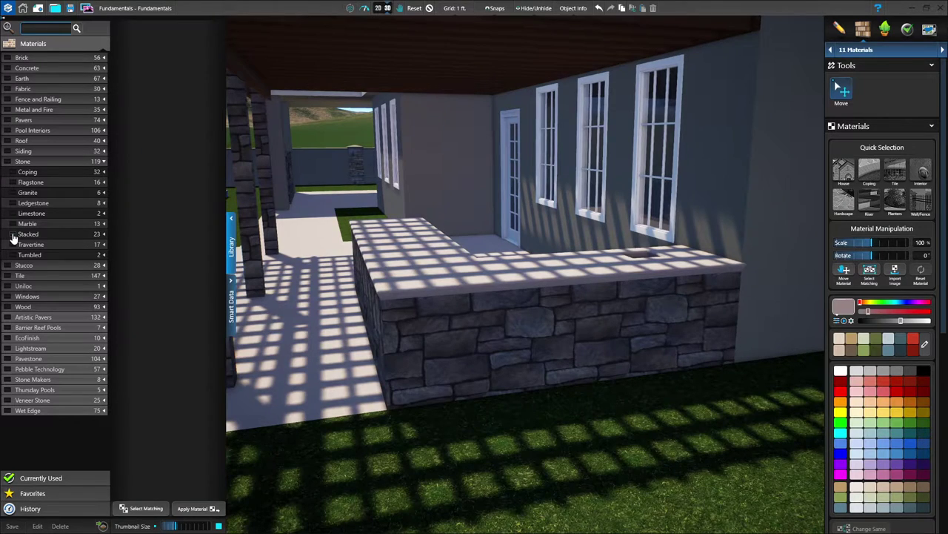
{"action": "left_click", "coordinate": [11, 193]}
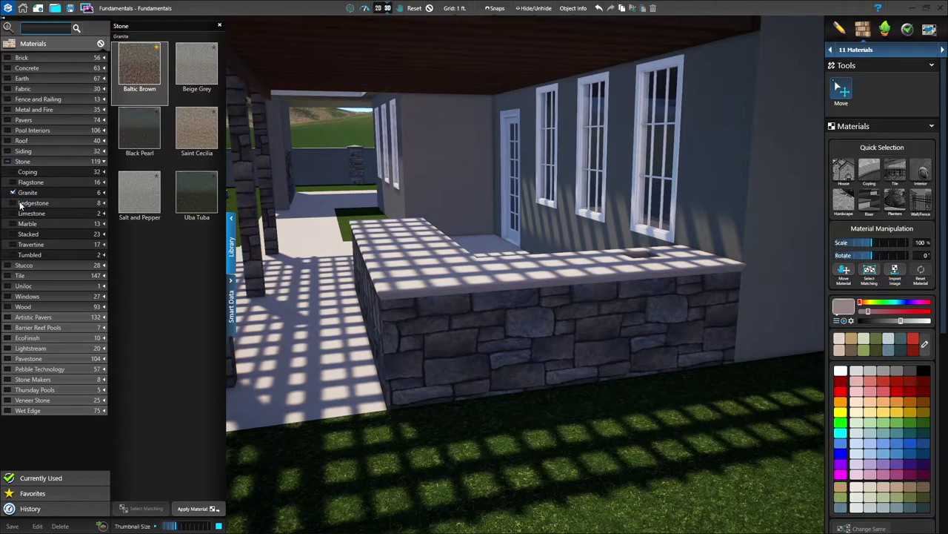
{"action": "left_click", "coordinate": [12, 193]}
{"action": "left_click", "coordinate": [12, 192]}
{"action": "left_click", "coordinate": [196, 138]}
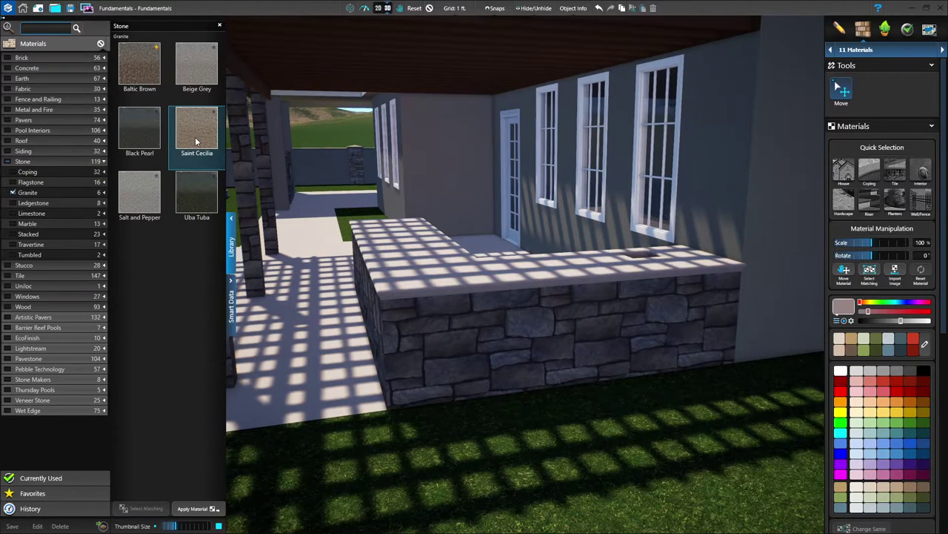
{"action": "left_click", "coordinate": [196, 74]}
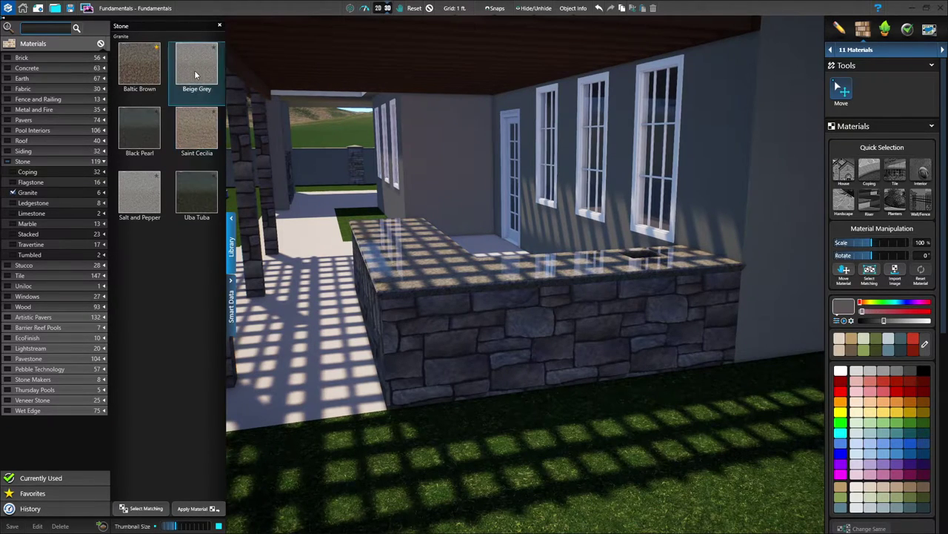
{"action": "left_click", "coordinate": [139, 76]}
{"action": "left_click", "coordinate": [138, 190]}
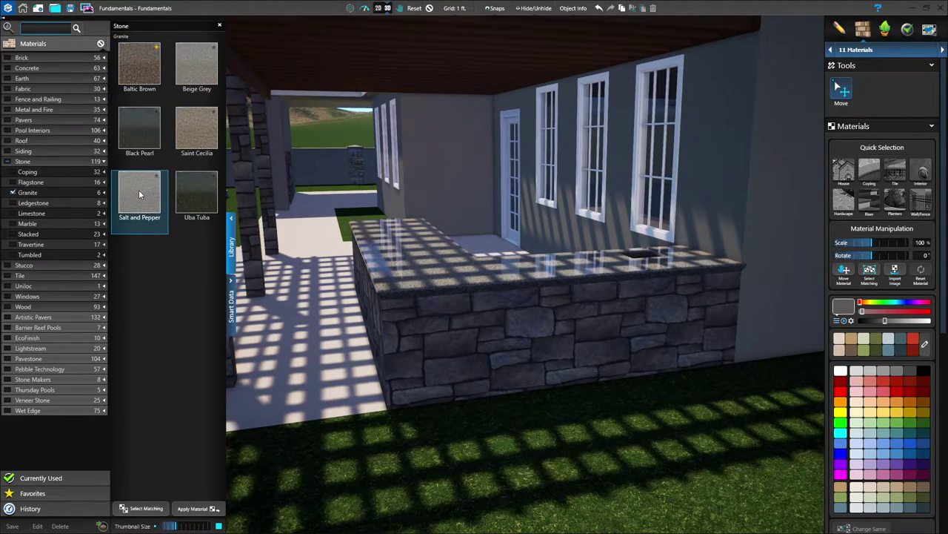
{"action": "left_click", "coordinate": [201, 128]}
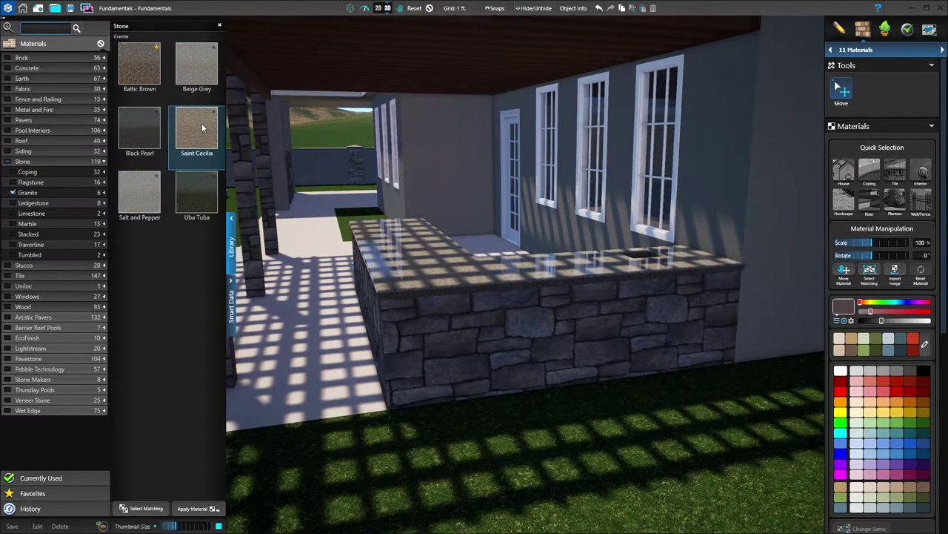
{"action": "left_click", "coordinate": [12, 194]}
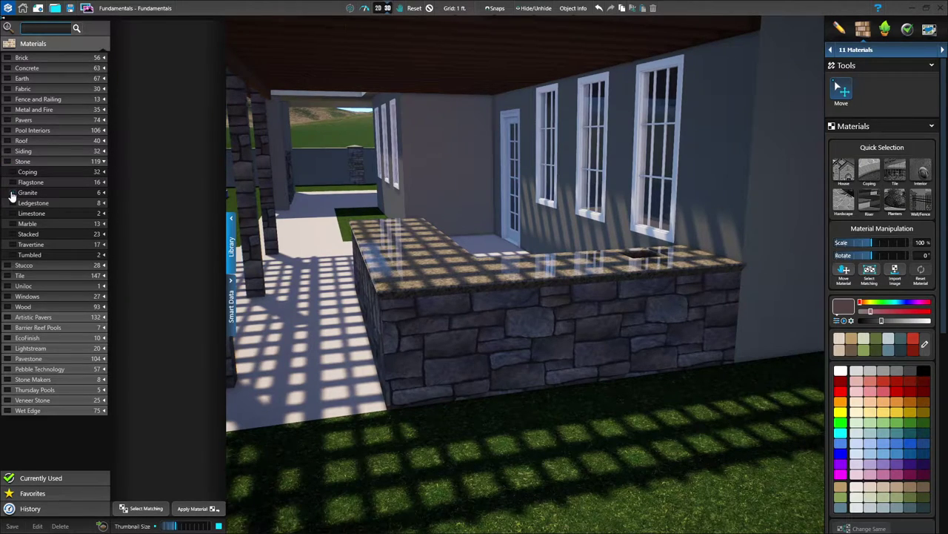
{"action": "left_click", "coordinate": [104, 161]}
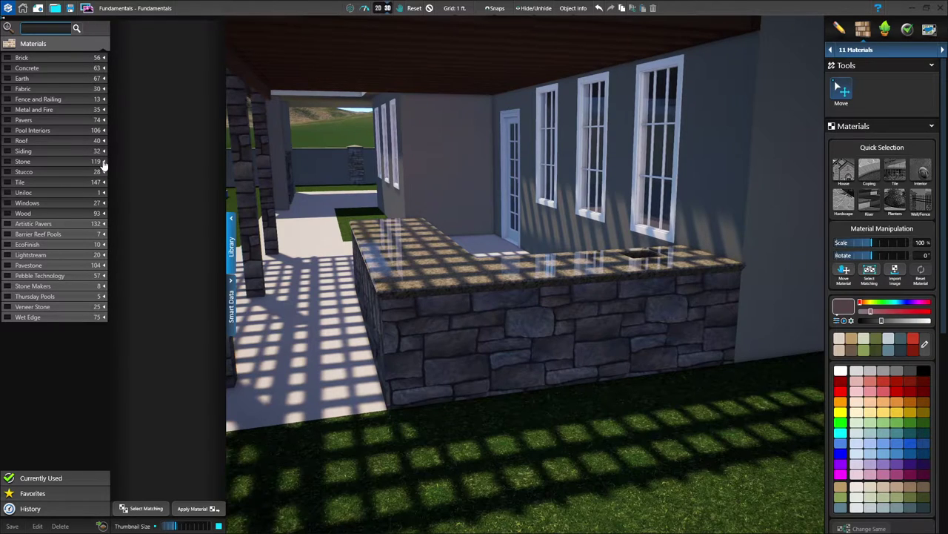
Step: Orbit out to a wider view of the pool and select all its coping at once
{"action": "left_click_drag", "start_coordinate": [295, 226], "coordinate": [736, 271]}
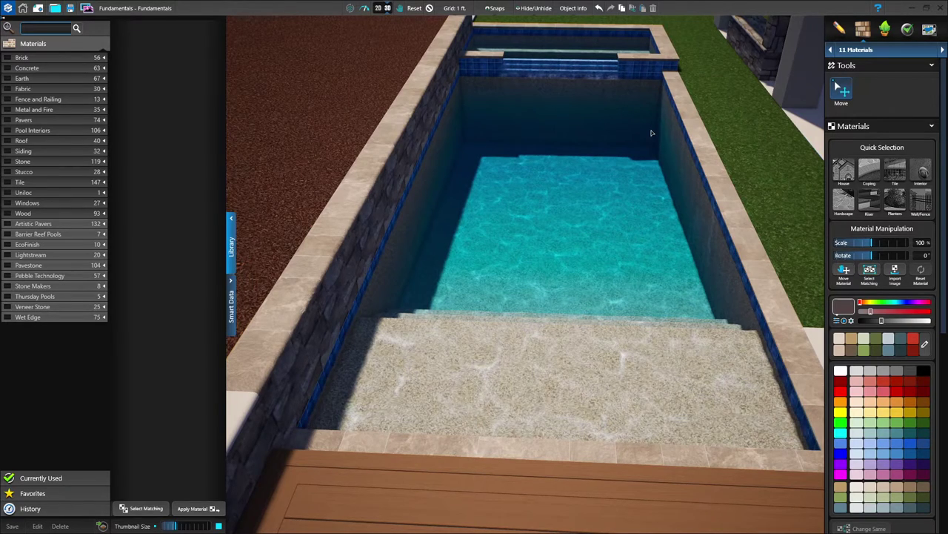
{"action": "left_click", "coordinate": [871, 175]}
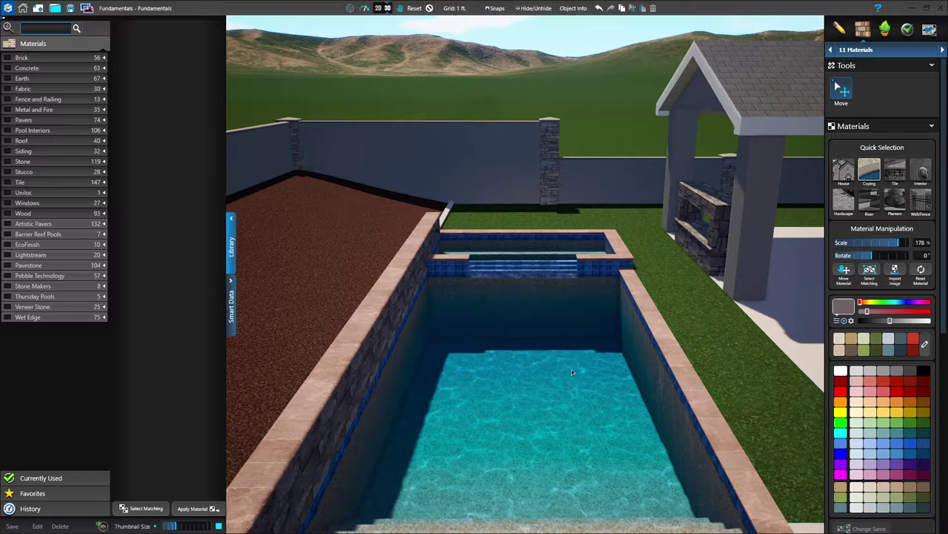